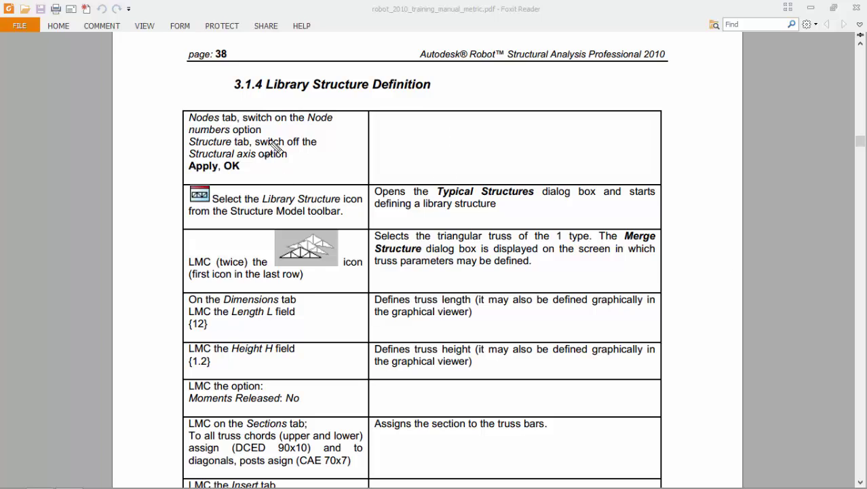
Underline the Library Structure Definition heading in the manual, then erase the ink
mouse_move(237, 98)
mouse_down()
mouse_move(258, 107)
mouse_move(428, 100)
mouse_up()
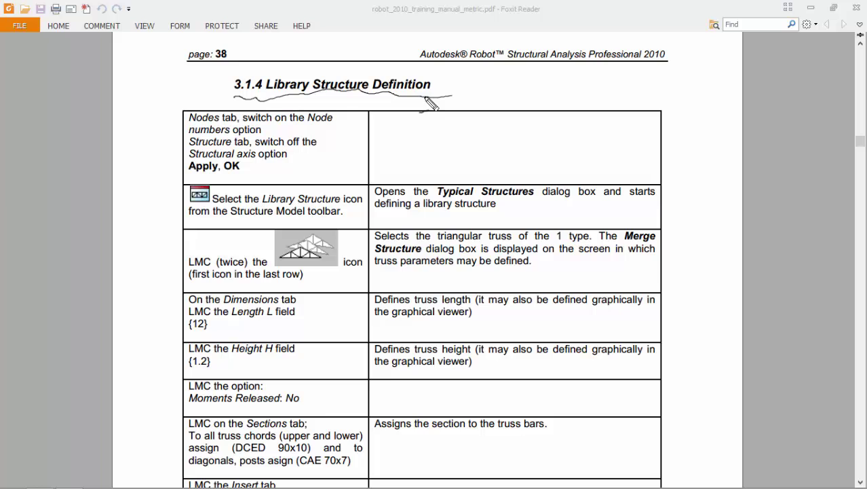
key(e)
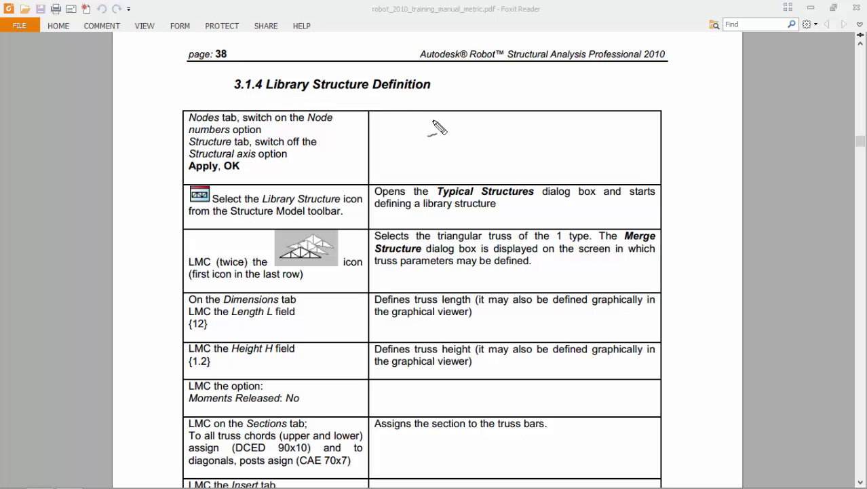
key(Escape)
Scroll the manual to section 3.1.5 Auxiliary Node Addition and return to Robot
scroll(441, 142, down, 10)
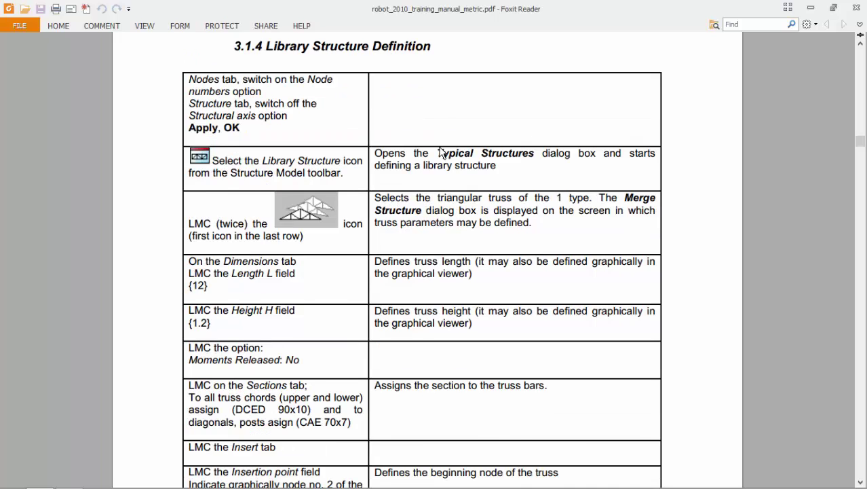
scroll(435, 150, down, 5)
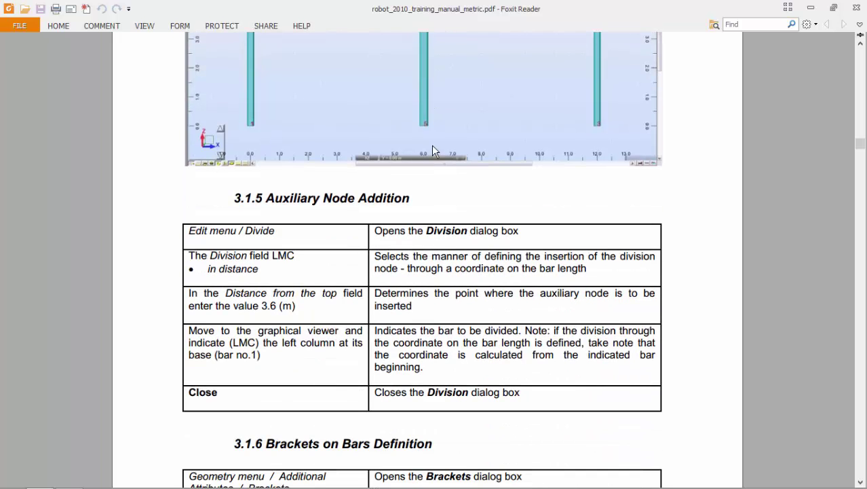
key(alt+Tab)
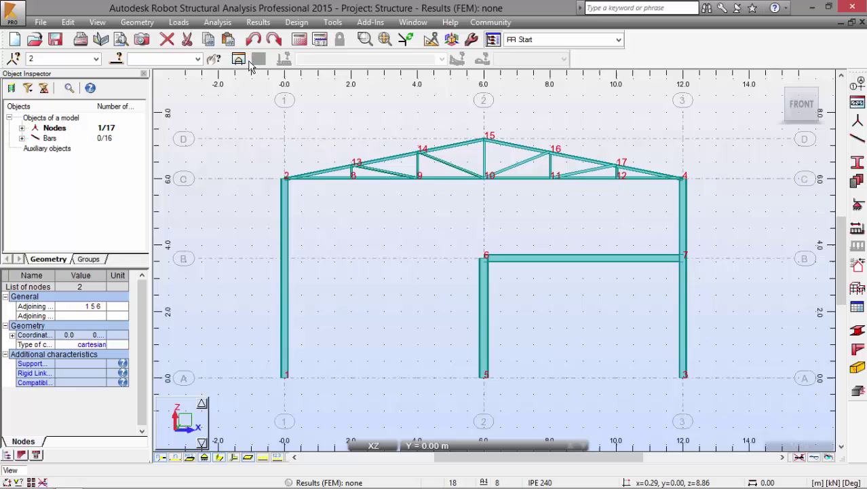
Open Edit > Divide and set the division to 3.6 m distance from the top
click(67, 22)
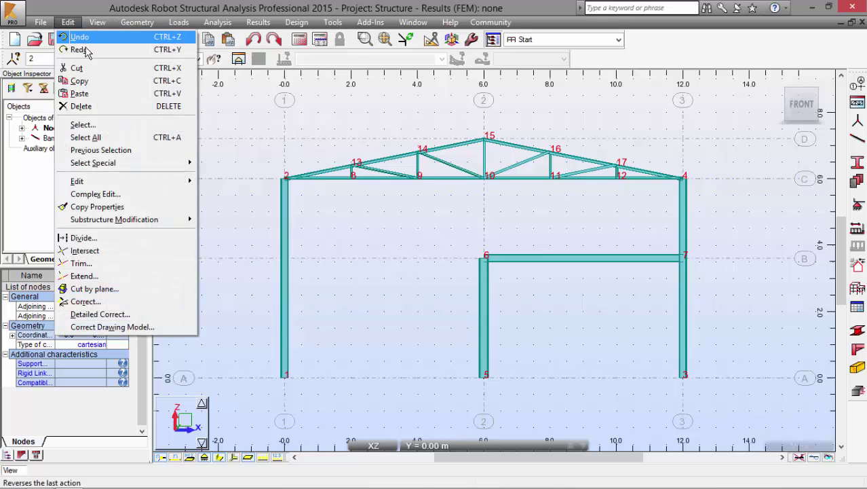
mouse_move(95, 188)
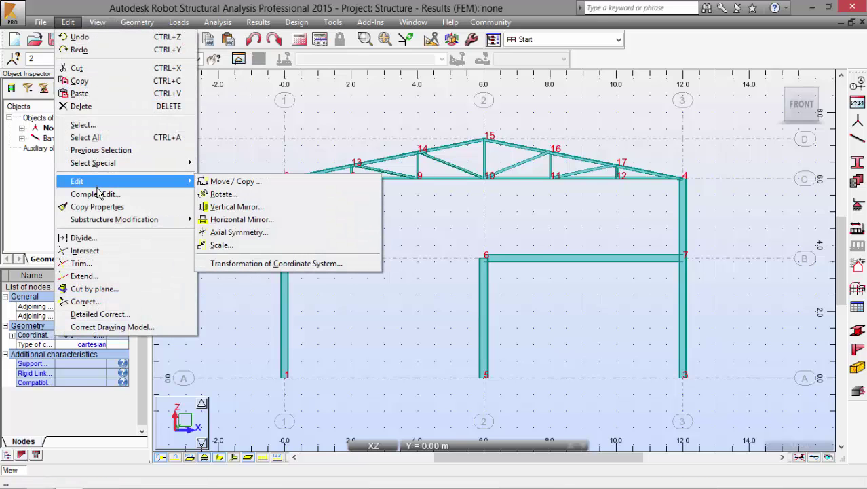
click(84, 238)
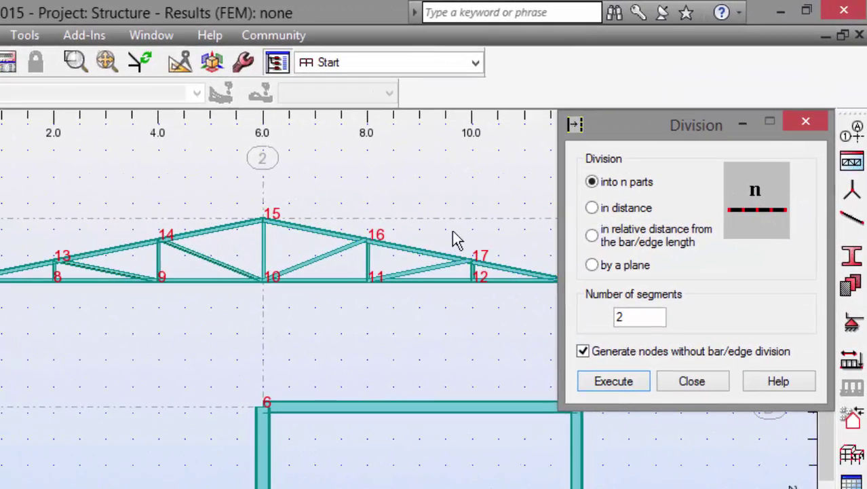
click(593, 209)
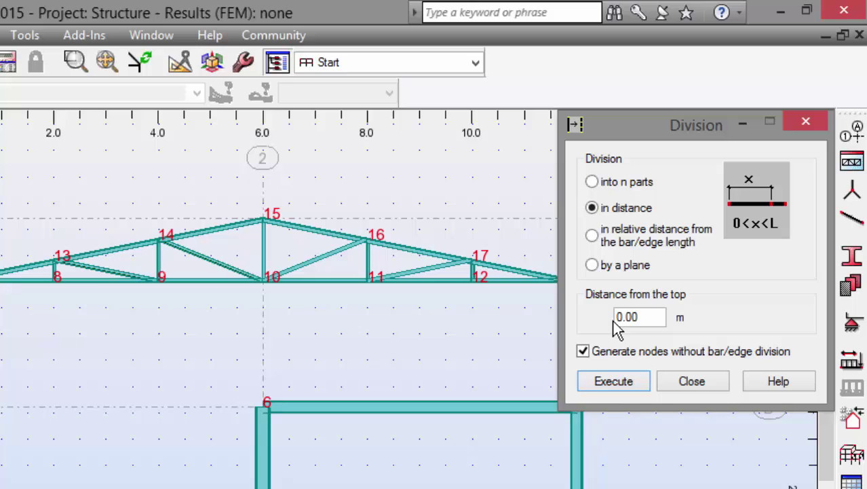
click(646, 316)
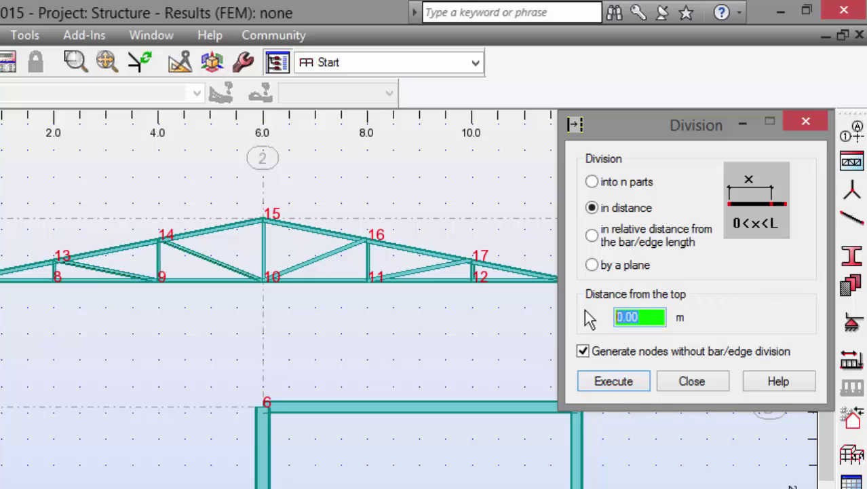
text(3.6)
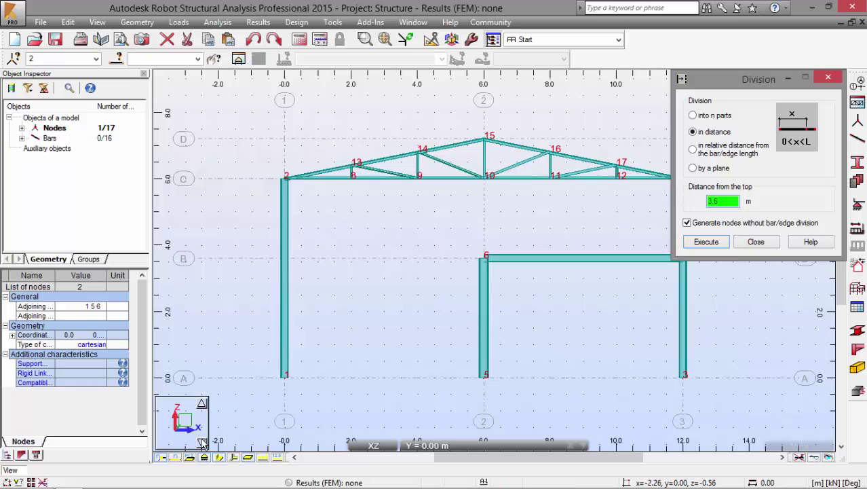
Display bar numbers on the frame and sketch a measurement-direction arrow
click(182, 457)
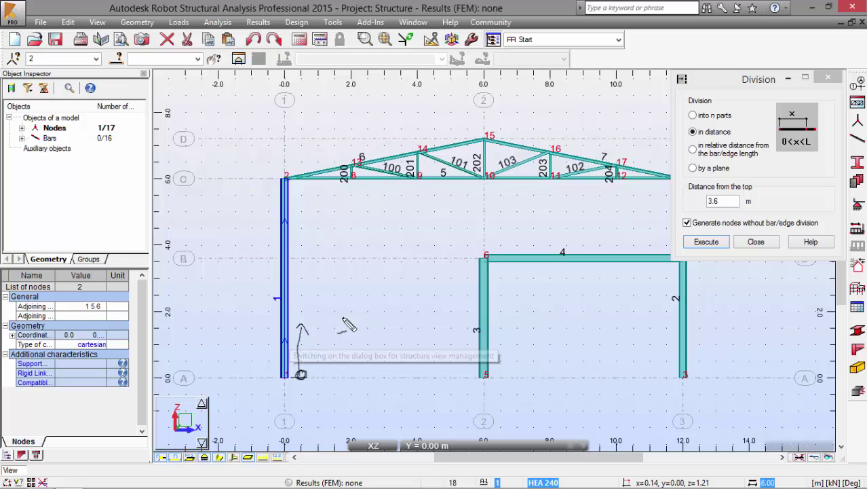
mouse_move(353, 281)
mouse_down()
mouse_move(355, 268)
mouse_move(360, 345)
mouse_up()
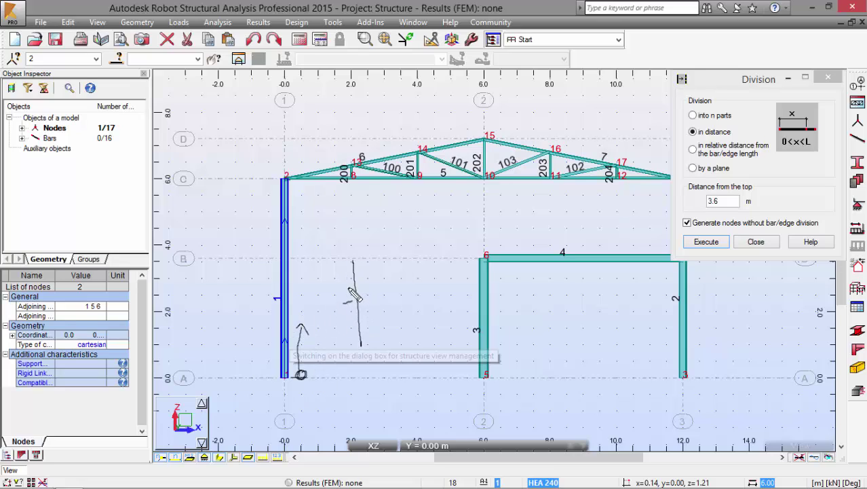
drag(354, 291, 367, 292)
drag(352, 328, 364, 326)
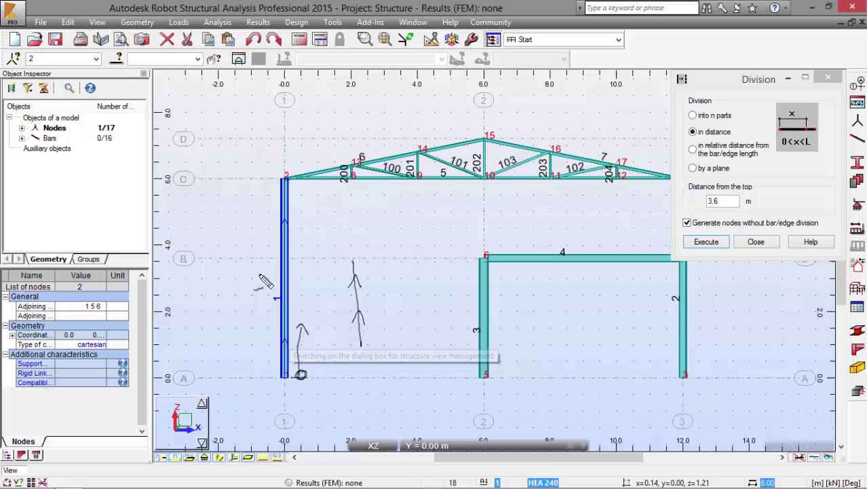
Annotate bar 1 showing the 3.6 distance measured down from node 2
mouse_move(226, 207)
mouse_down()
mouse_move(222, 303)
mouse_move(222, 291)
mouse_up()
drag(218, 230, 224, 242)
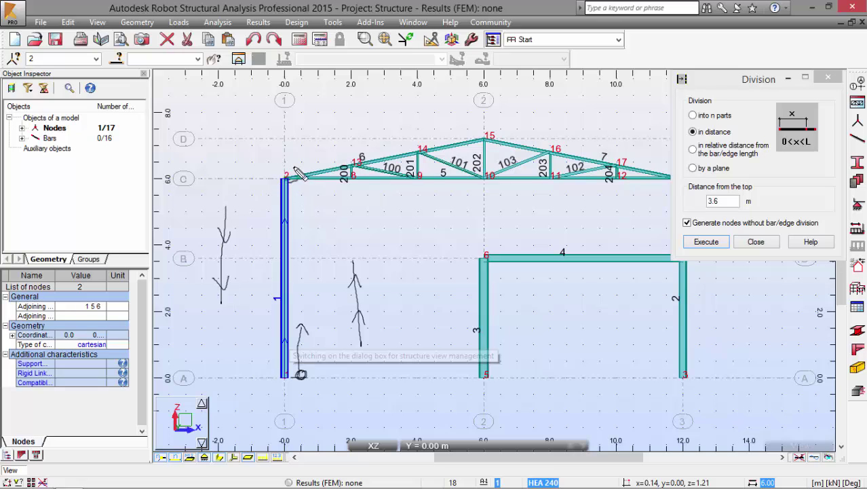
mouse_move(293, 167)
mouse_down()
mouse_move(276, 189)
mouse_move(280, 200)
mouse_move(298, 194)
mouse_move(298, 169)
mouse_up()
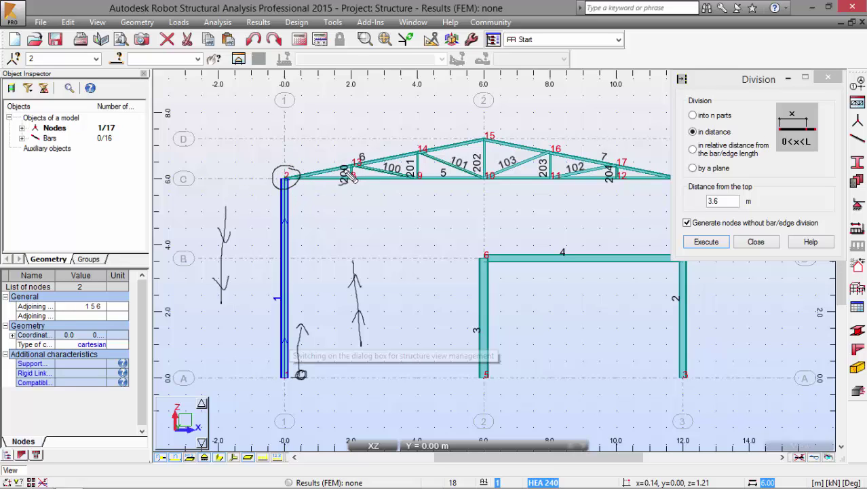
mouse_move(739, 193)
mouse_down()
mouse_move(707, 202)
mouse_move(715, 226)
mouse_move(720, 189)
mouse_up()
mouse_move(300, 197)
mouse_down()
mouse_move(327, 220)
mouse_move(292, 213)
mouse_up()
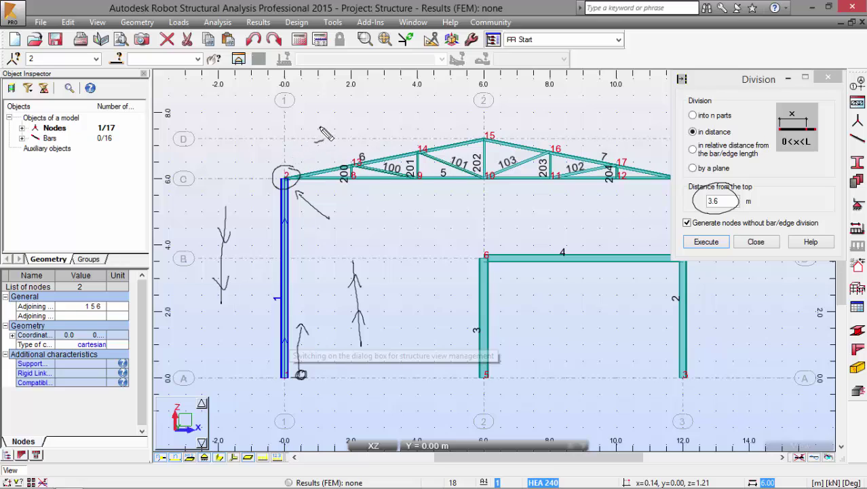
drag(321, 125, 306, 161)
drag(266, 227, 276, 224)
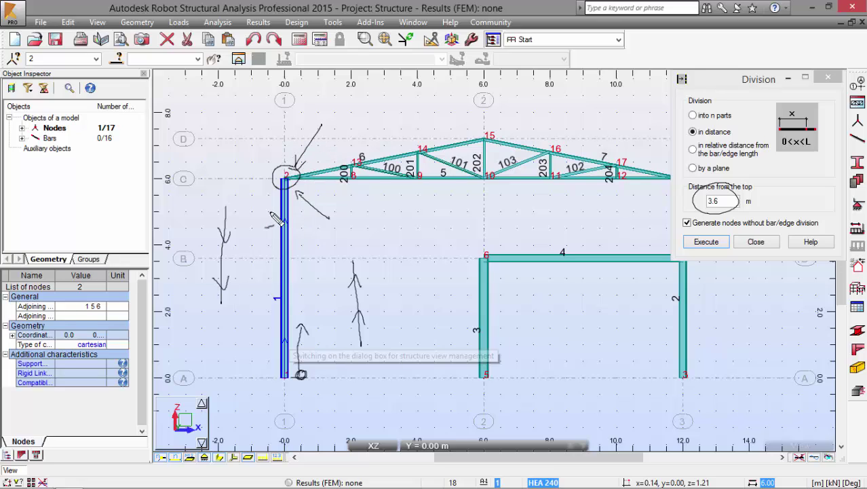
Divide left column bar 1 at 3.6 m, creating node 18 below node 2
key(Escape)
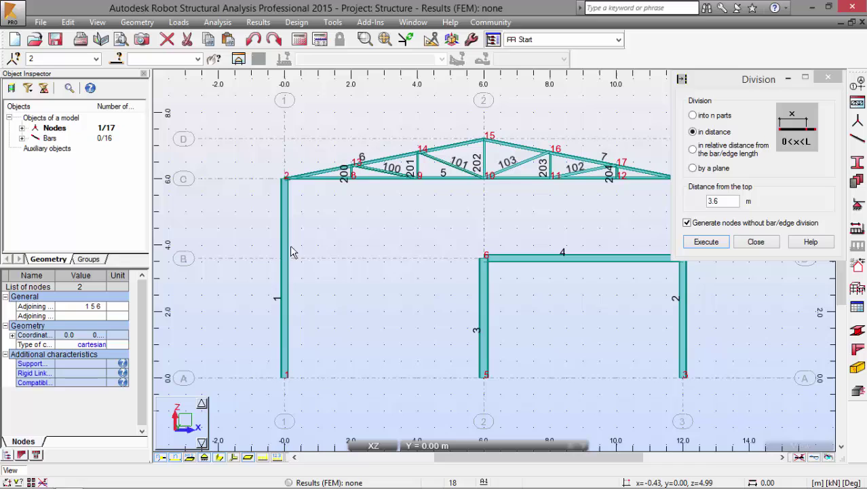
click(286, 308)
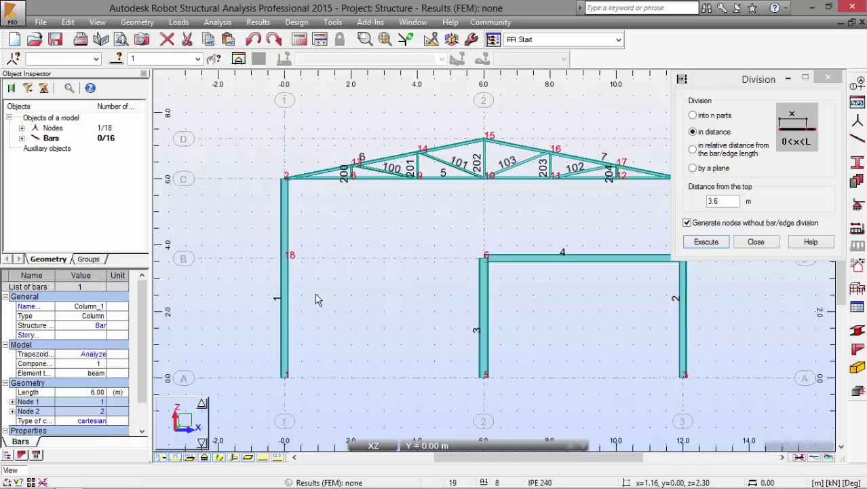
click(285, 238)
Add Bracket_0.1x1 haunches to beam 4 at nodes 6 and 7 via Geometry > Brackets
click(137, 21)
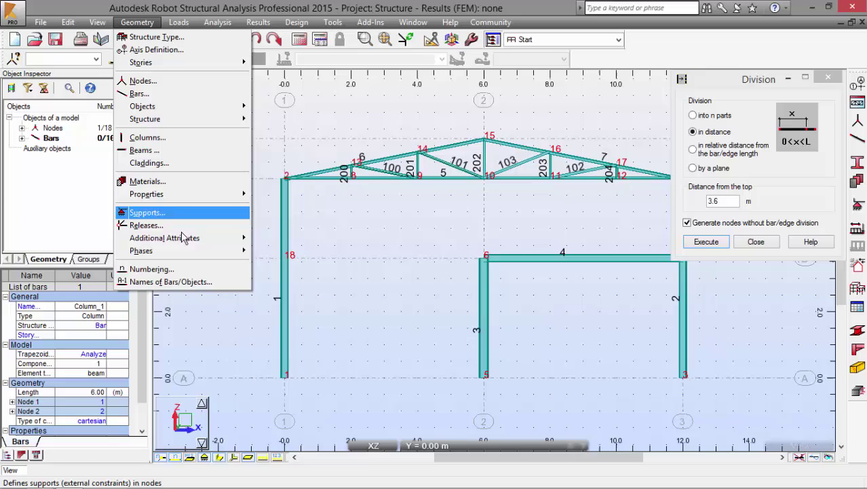
mouse_move(181, 238)
click(288, 292)
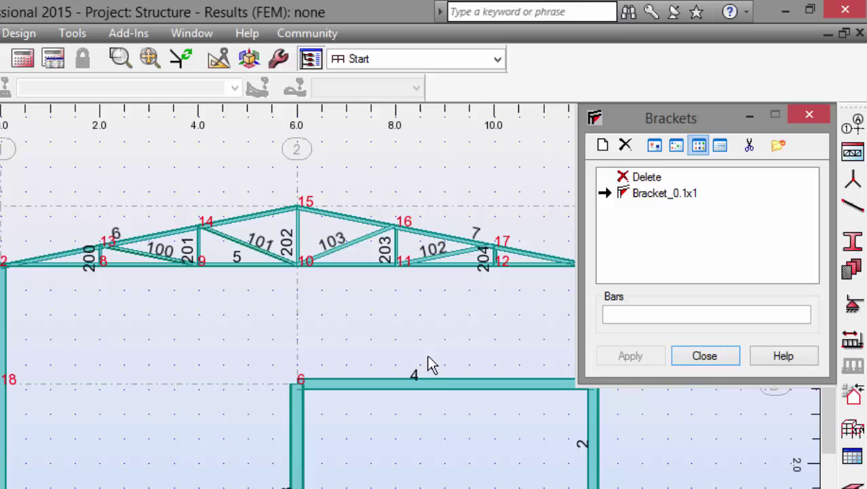
middle_drag(410, 364, 283, 361)
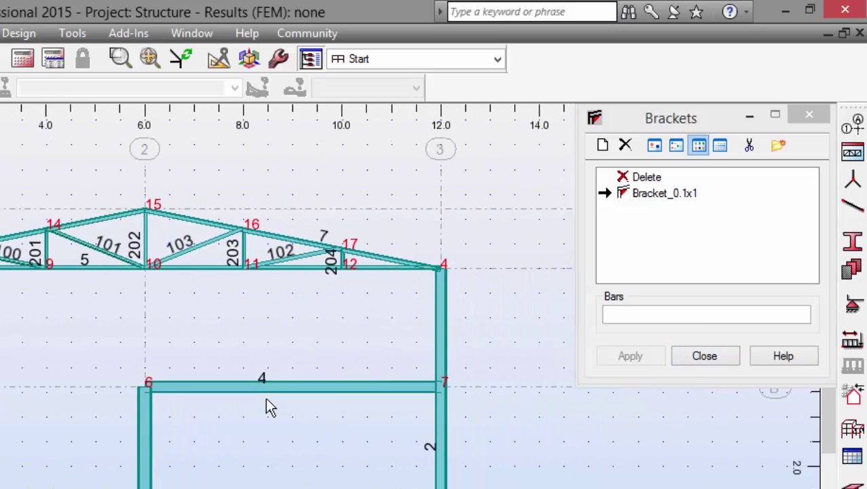
click(273, 389)
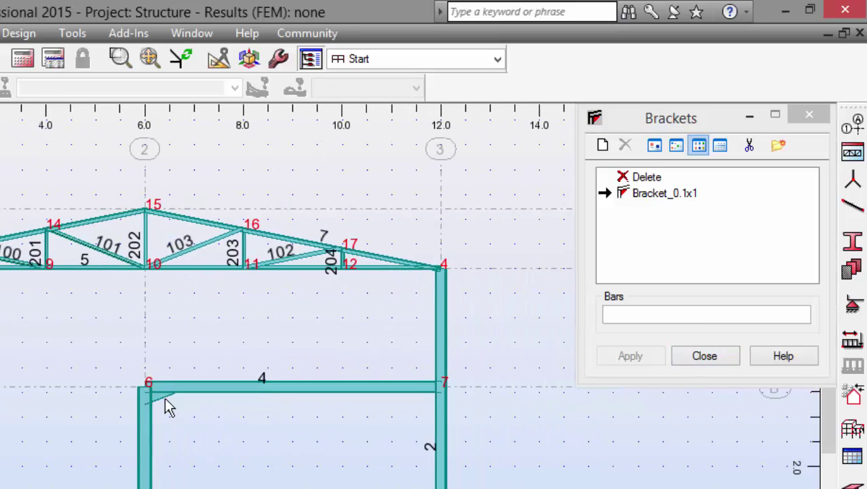
scroll(170, 405, up, 2)
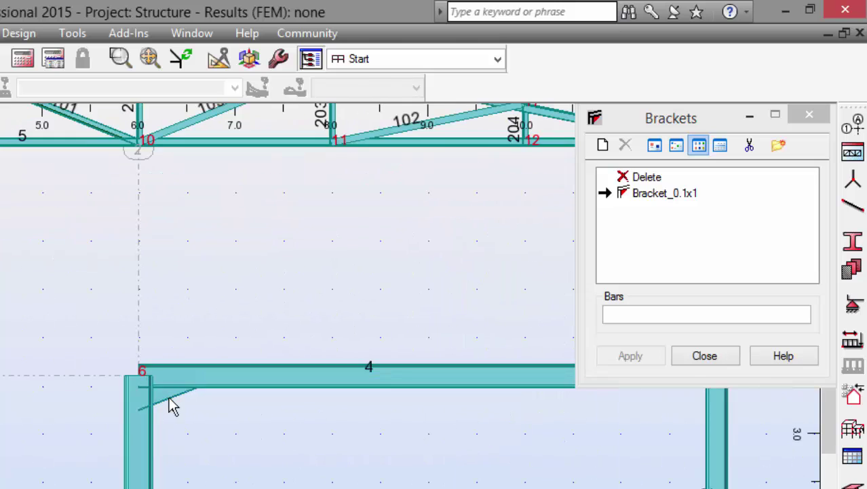
scroll(166, 392, down, 1)
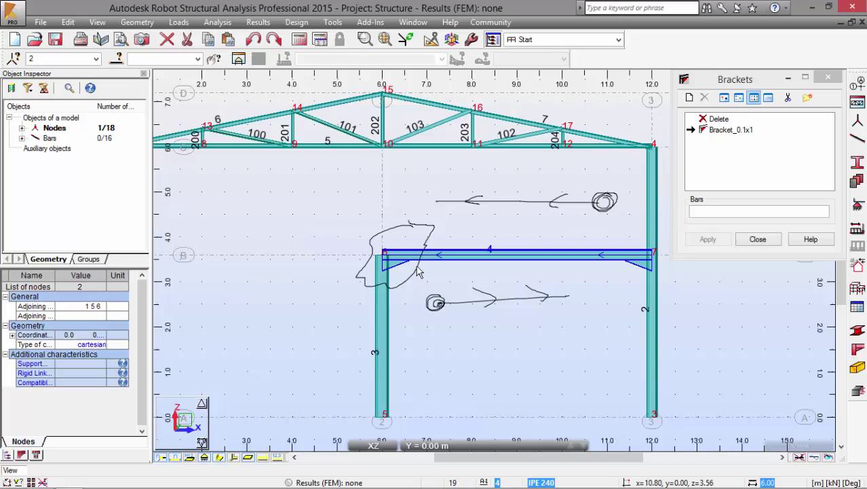
Mark the brackets at nodes 6 and 7 of beam 4 with annotations
drag(356, 201, 372, 226)
mouse_move(392, 247)
mouse_down()
mouse_move(373, 239)
mouse_move(374, 268)
mouse_move(406, 238)
mouse_up()
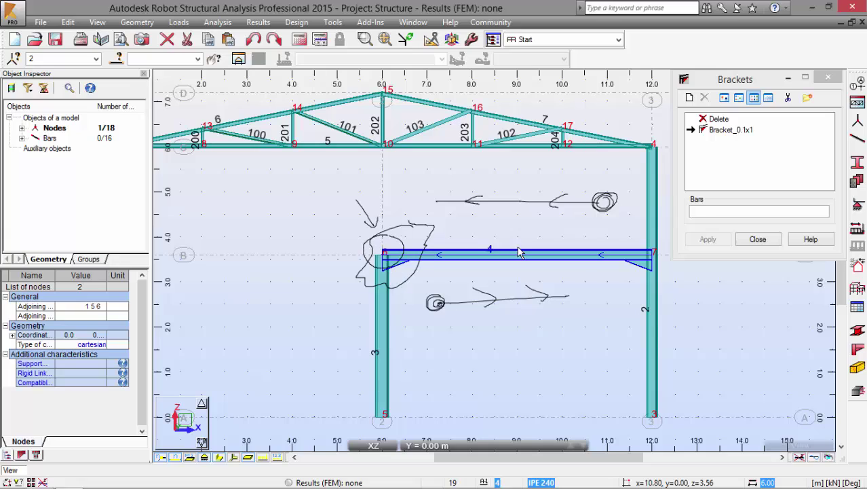
mouse_move(651, 251)
mouse_down()
mouse_move(632, 266)
mouse_move(664, 249)
mouse_up()
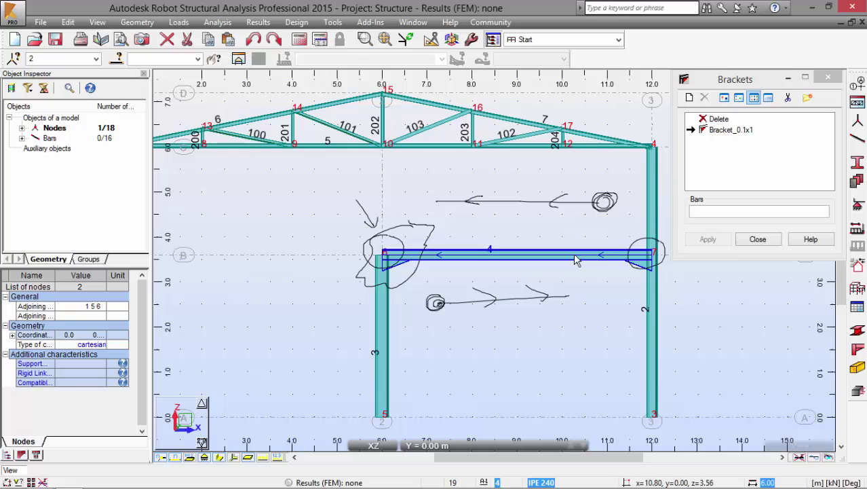
Clear the annotations and close the Brackets and Division dialogs
key(Escape)
key(Escape)
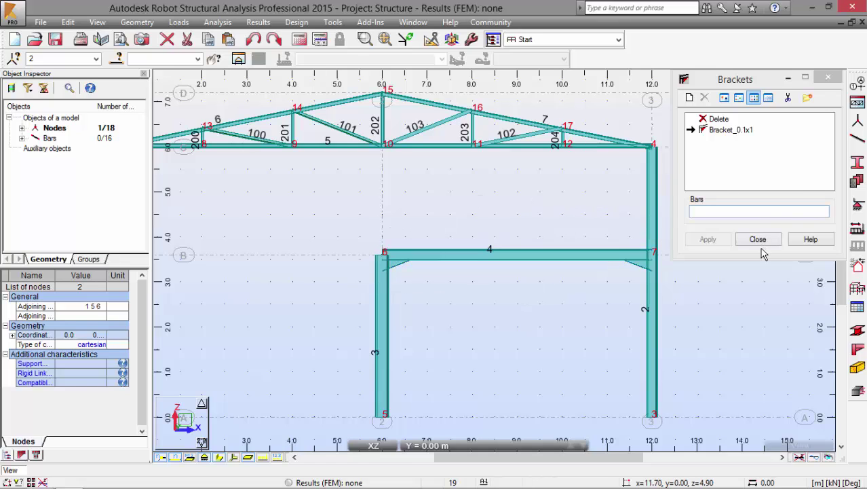
click(755, 239)
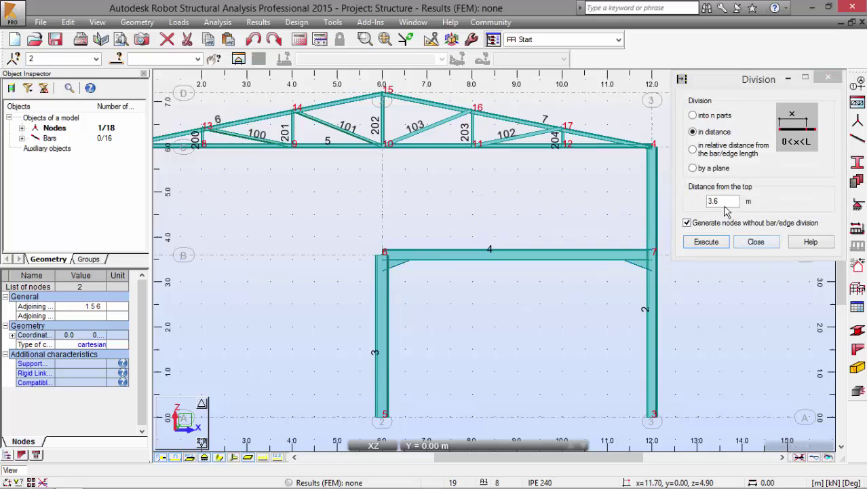
click(755, 242)
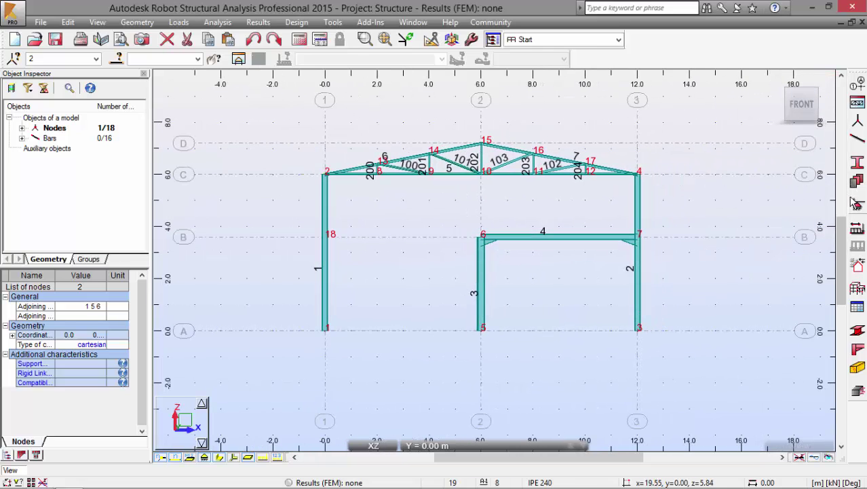
Assign a fixed support to node 1 at the left column base
click(856, 204)
click(510, 141)
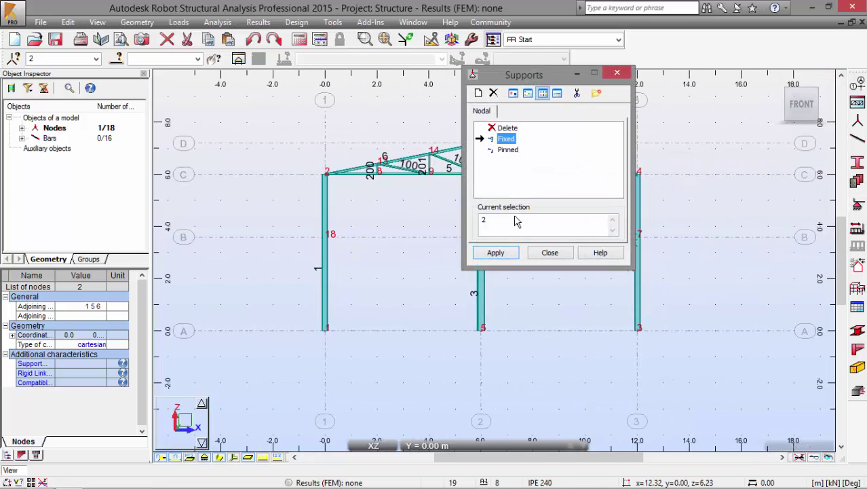
drag(516, 221, 475, 228)
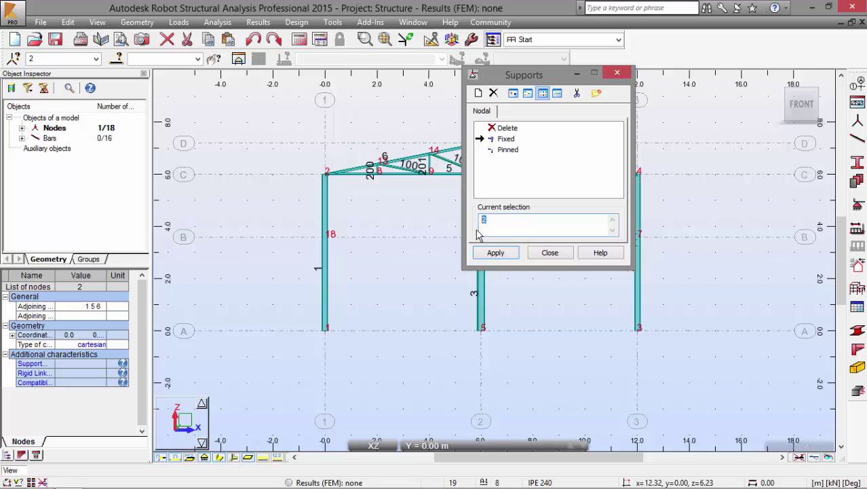
drag(303, 322, 358, 368)
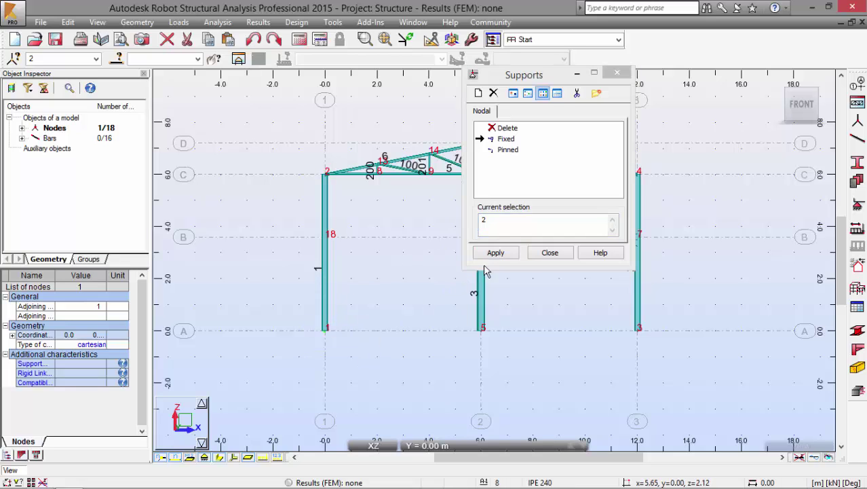
click(497, 255)
Assign pinned supports to nodes 5 and 3 and close the Supports dialog
click(507, 150)
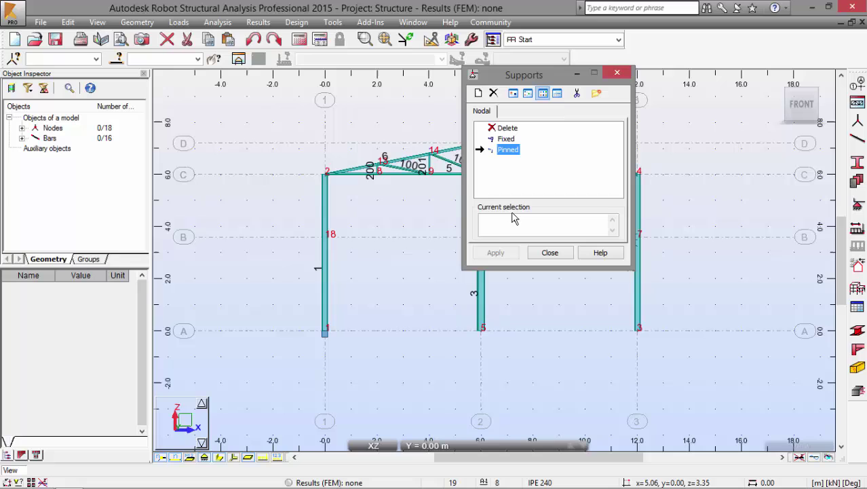
click(509, 226)
drag(458, 320, 485, 352)
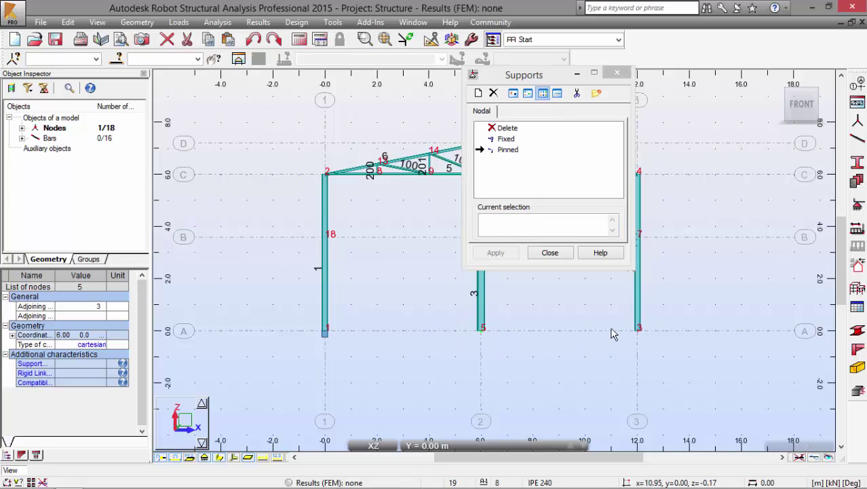
drag(634, 340, 659, 347)
click(495, 253)
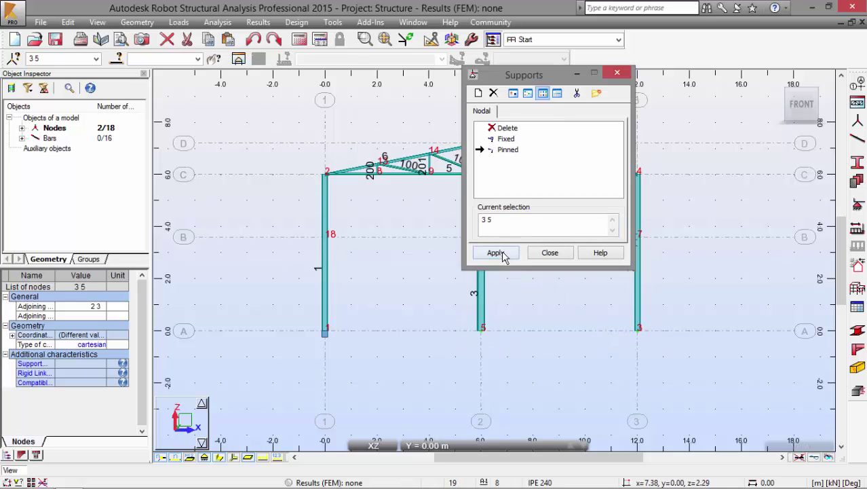
click(551, 253)
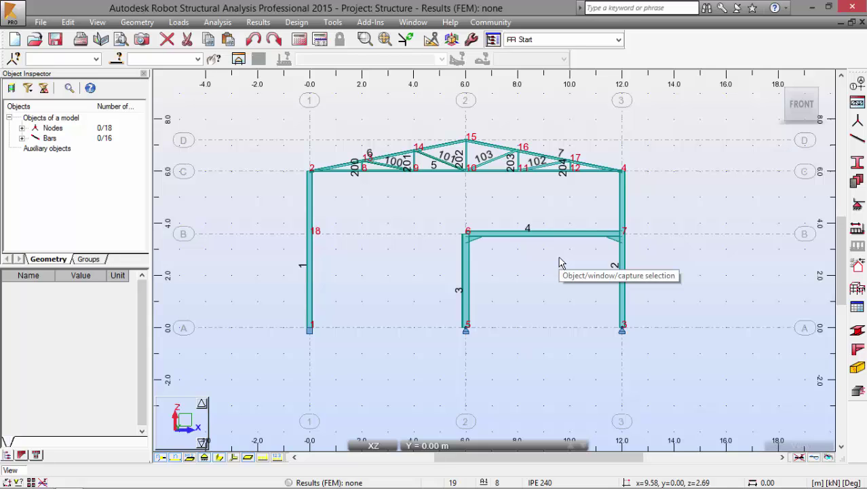
Open Geometry > Additional Attributes > Geometrical Imperfections
click(133, 24)
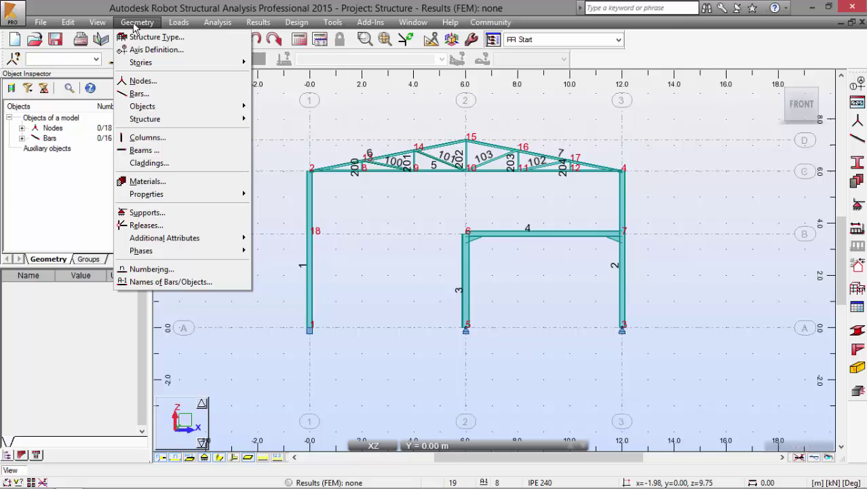
mouse_move(242, 239)
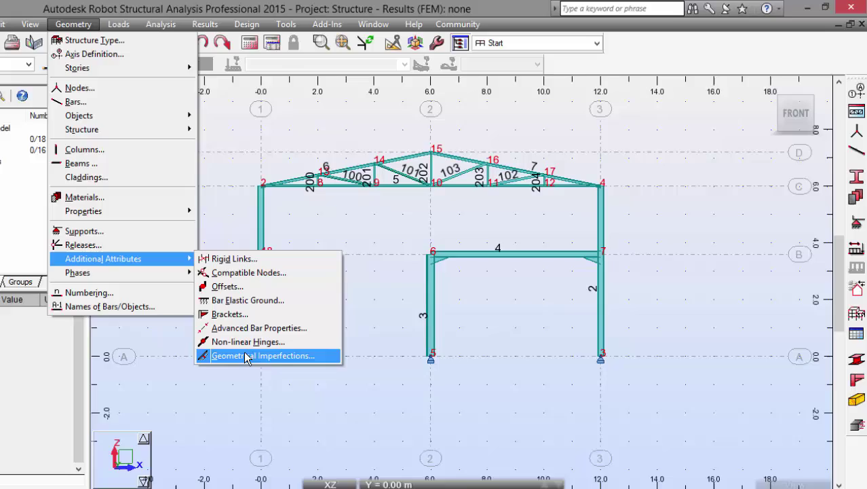
click(245, 355)
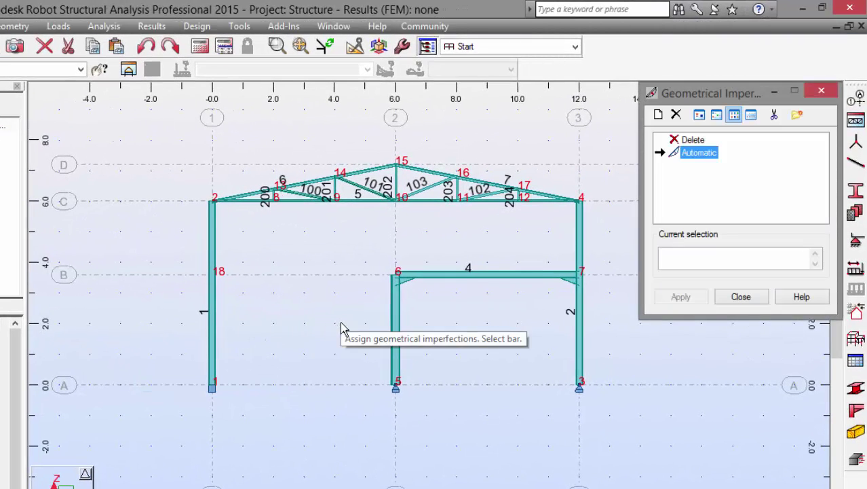
Start a new imperfection type labelled During_Assembly
click(659, 115)
drag(718, 115, 297, 69)
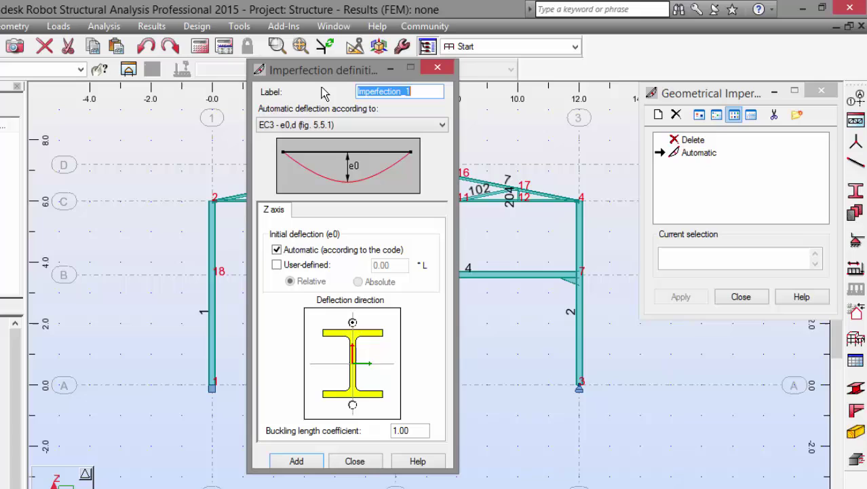
text(During)
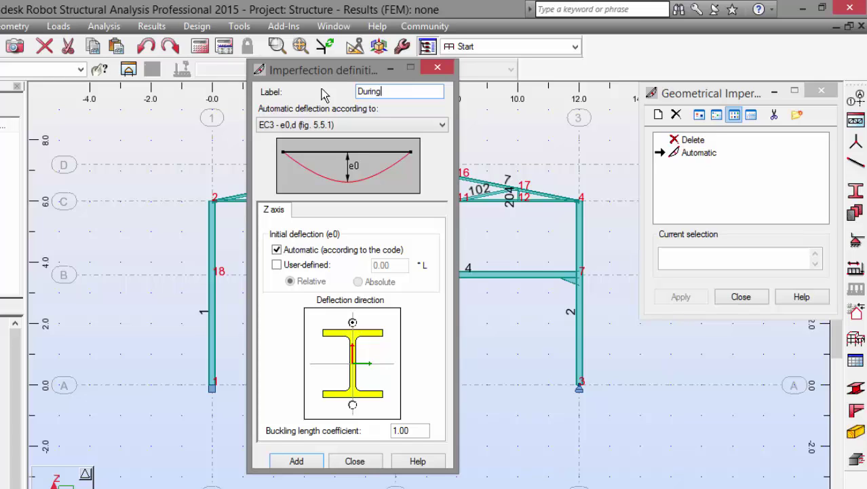
text(_Assembly)
click(324, 129)
Give it a user-defined absolute initial deflection of 5 cm, add it, and close
click(277, 250)
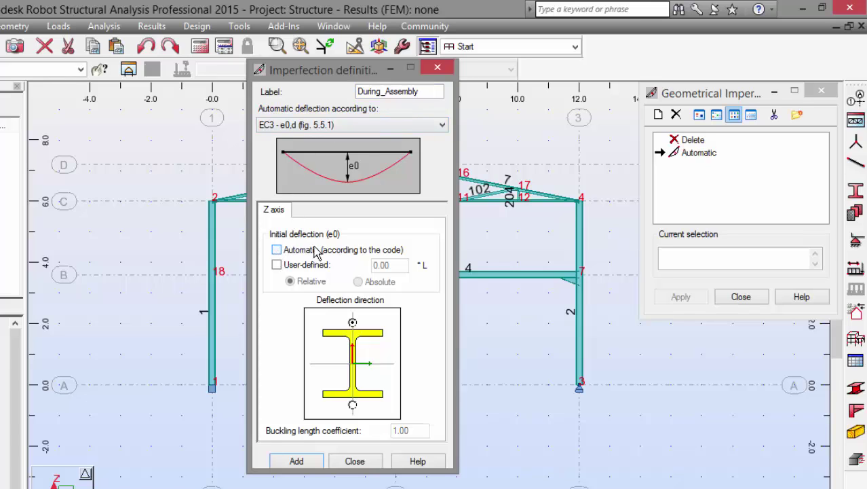
click(277, 265)
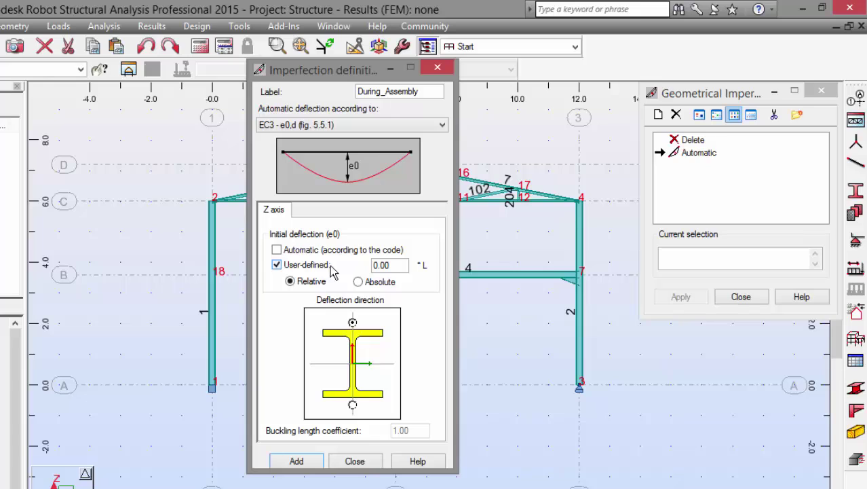
click(368, 283)
double_click(390, 265)
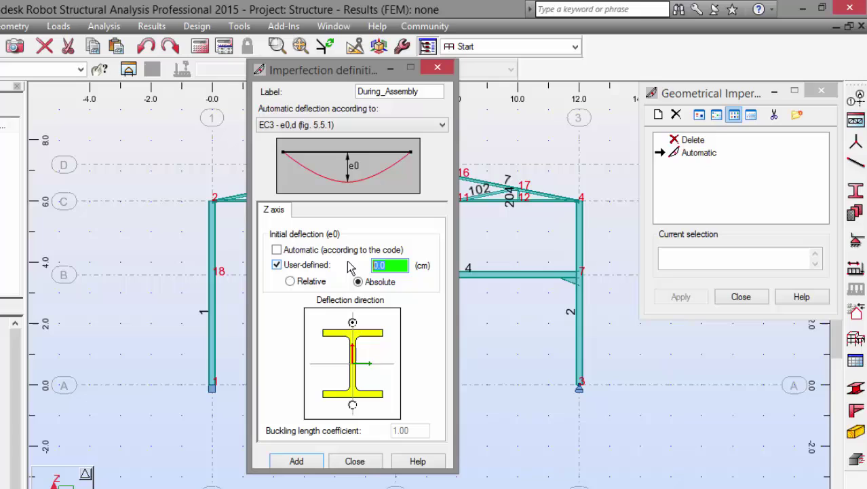
text(5)
click(297, 461)
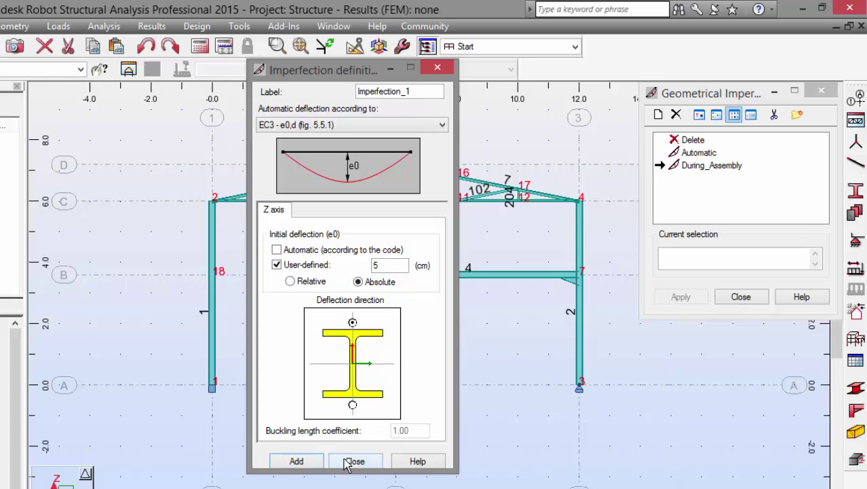
click(350, 462)
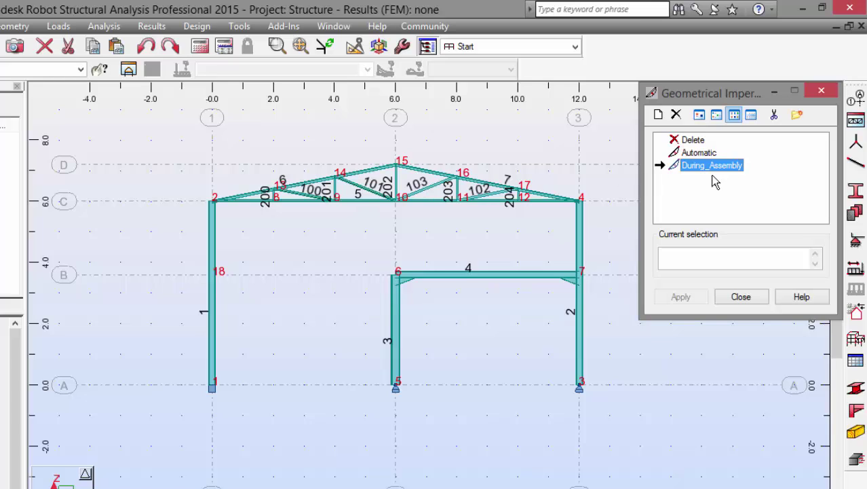
Assign the Automatic imperfection to bar 1 and During_Assembly to bar 5
mouse_move(758, 147)
mouse_down()
mouse_move(708, 130)
mouse_move(664, 139)
mouse_move(643, 155)
mouse_move(657, 193)
mouse_move(719, 198)
mouse_move(764, 185)
mouse_move(776, 170)
mouse_move(770, 145)
mouse_move(732, 131)
mouse_up()
click(703, 154)
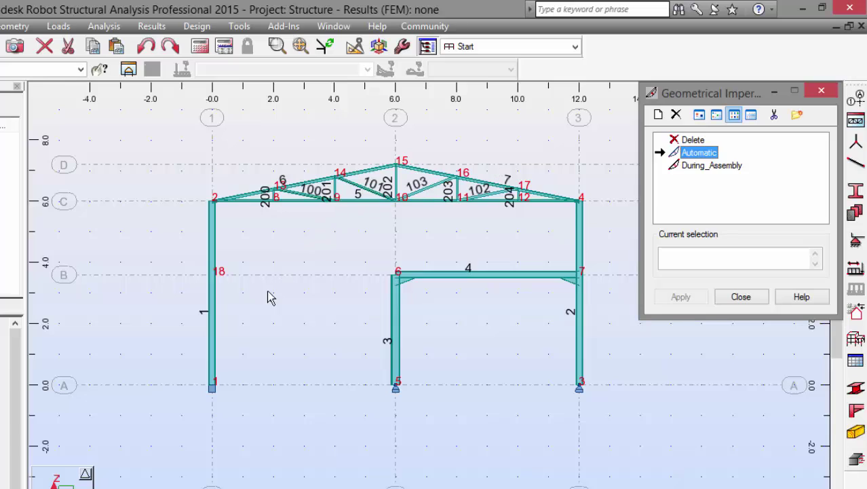
click(217, 316)
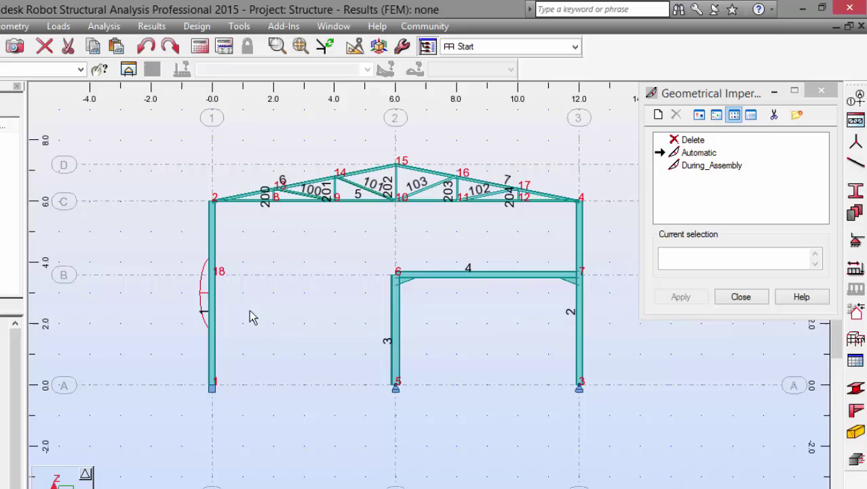
click(702, 175)
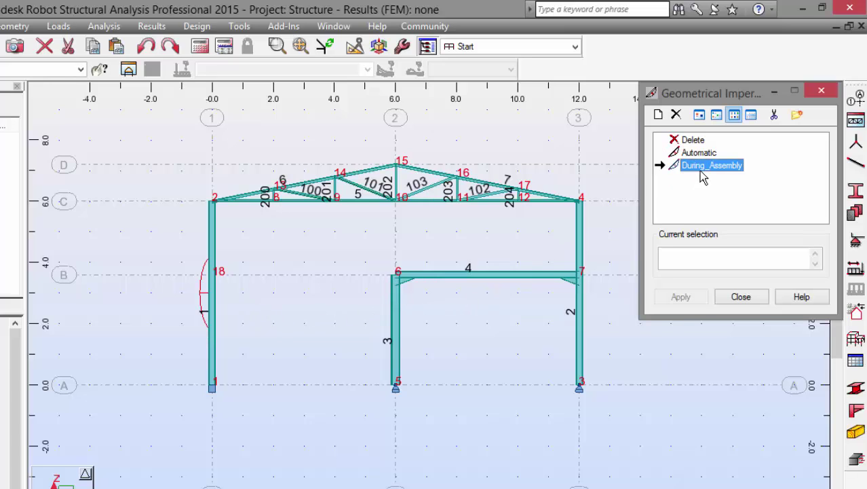
click(359, 204)
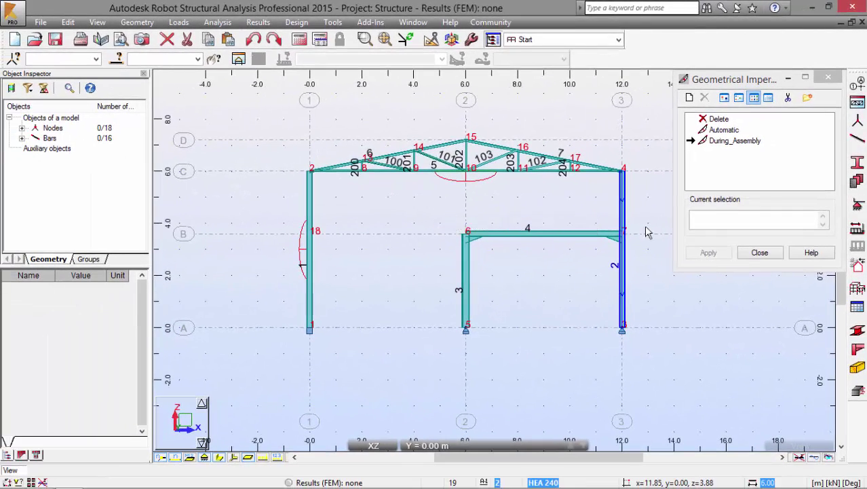
Add load case DL1 with dead nature (Structural) in Load Types
click(760, 252)
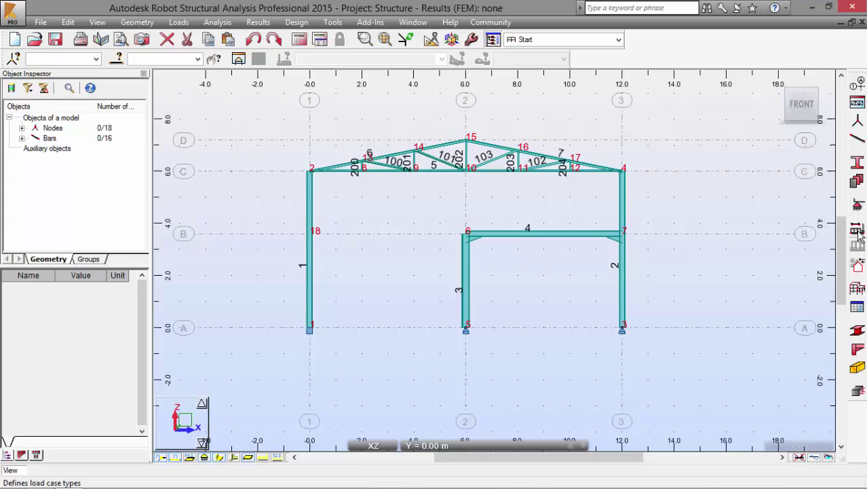
click(857, 207)
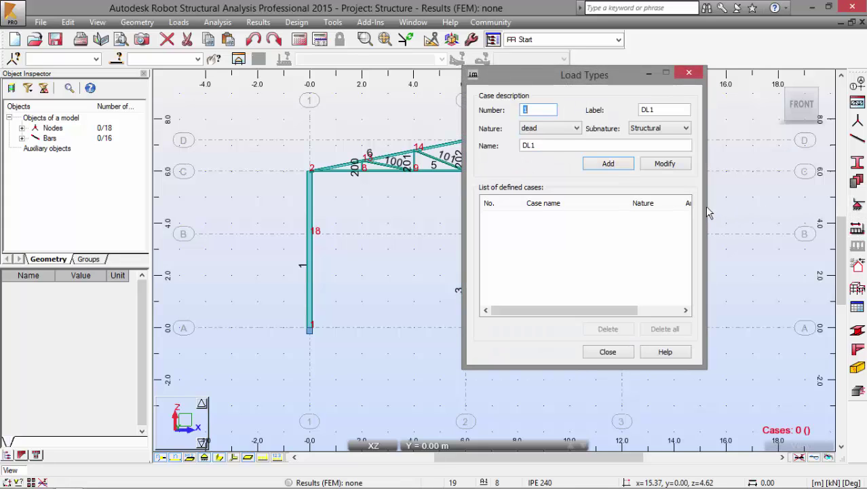
click(609, 166)
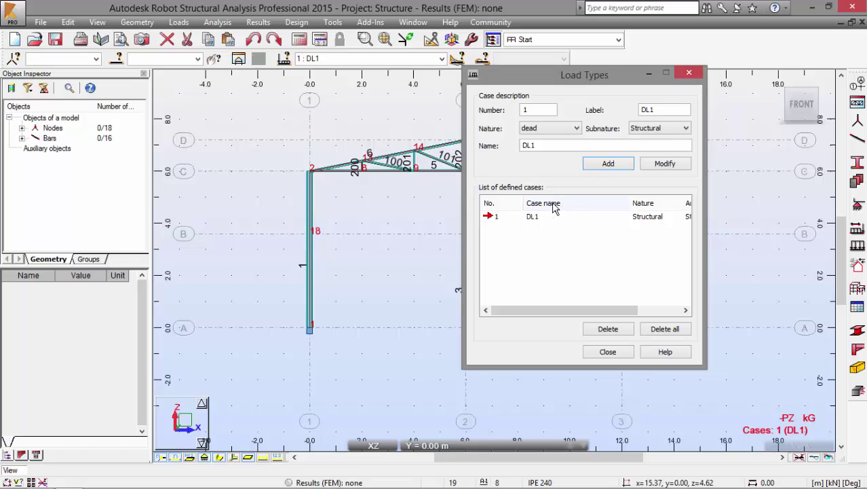
mouse_move(548, 201)
mouse_down()
mouse_move(518, 198)
mouse_move(510, 212)
mouse_move(514, 228)
mouse_move(529, 234)
mouse_move(558, 207)
mouse_up()
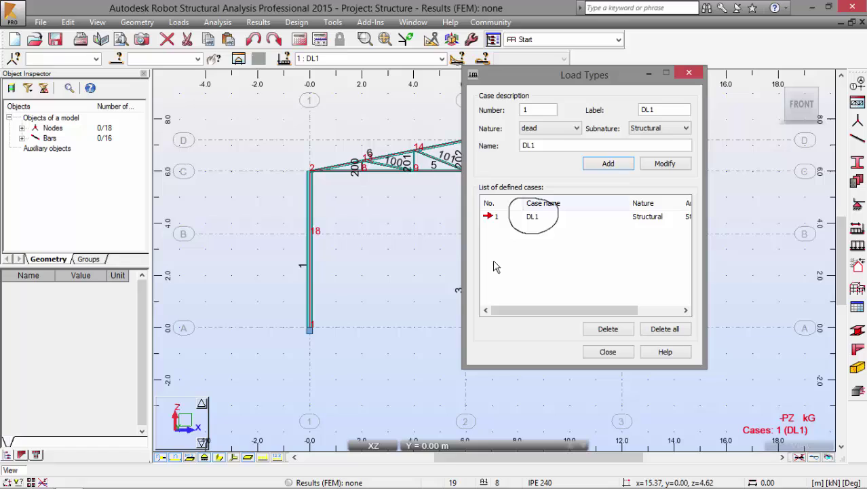
mouse_move(525, 237)
mouse_down()
mouse_move(525, 250)
mouse_move(498, 263)
mouse_move(526, 250)
mouse_move(536, 301)
mouse_up()
mouse_move(544, 261)
mouse_down()
mouse_move(602, 258)
mouse_move(595, 278)
mouse_move(626, 259)
mouse_up()
drag(613, 252, 642, 249)
drag(500, 291, 651, 264)
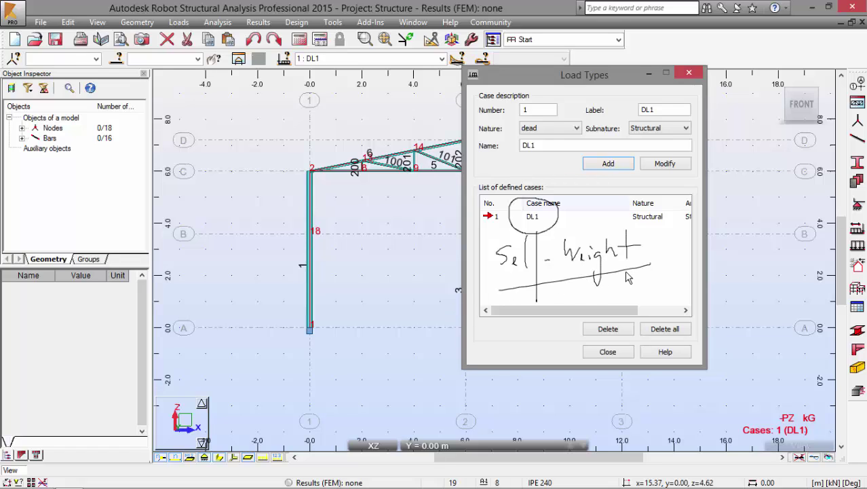
key(Escape)
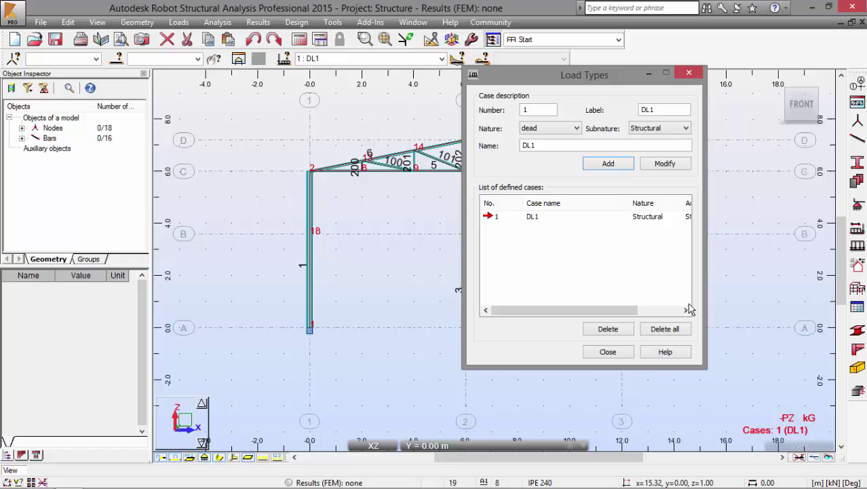
Add load case LL1 with live nature (Category A) and finish the load definitions
click(543, 131)
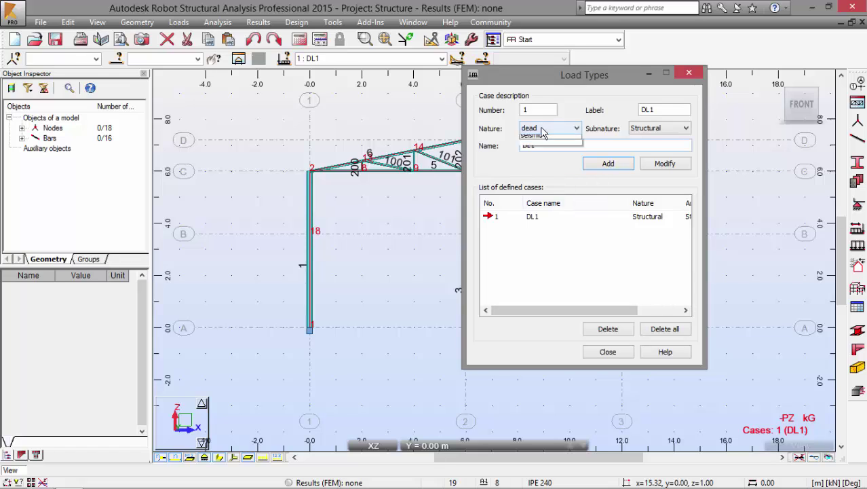
click(541, 148)
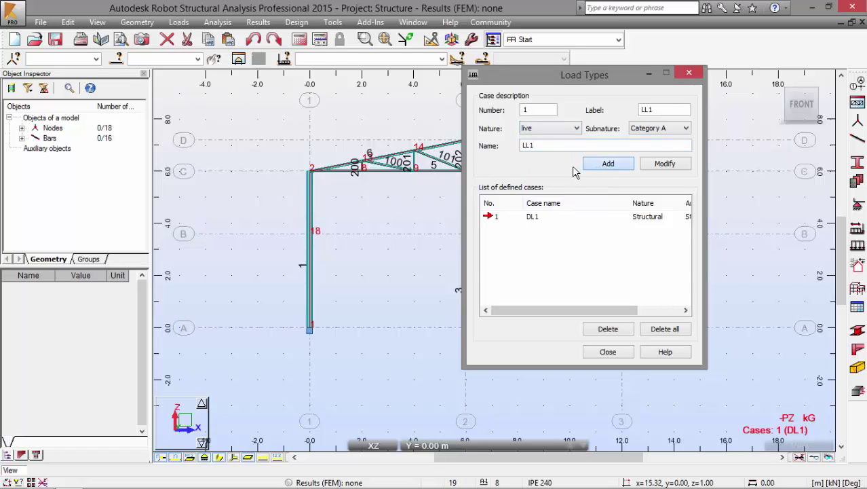
key(Return)
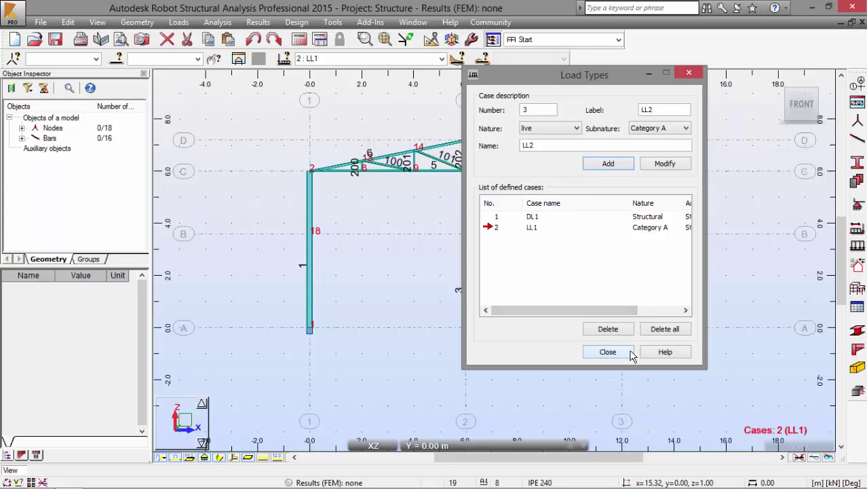
click(607, 351)
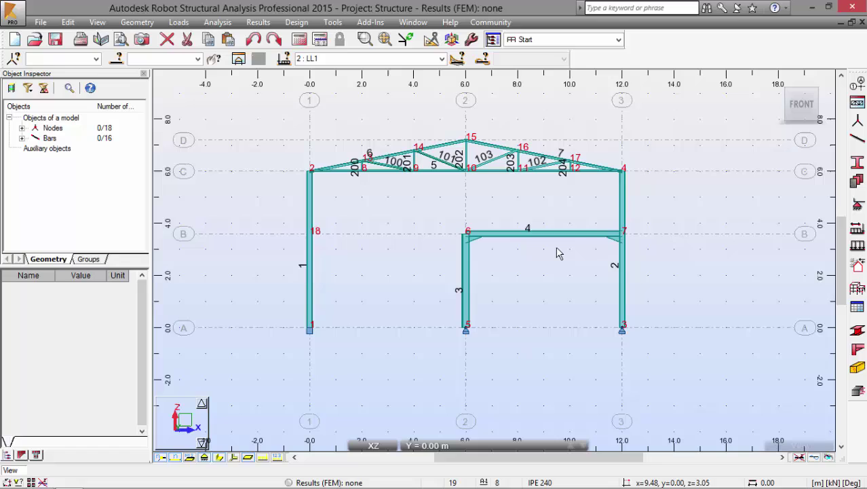